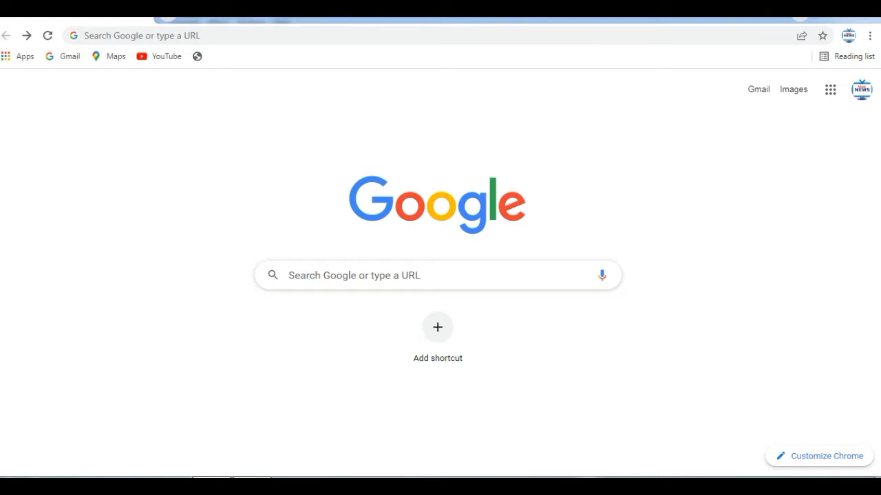
# Step: Open Google Forms from a web search for "google form" and create a blank form
pyautogui.click(386, 275)
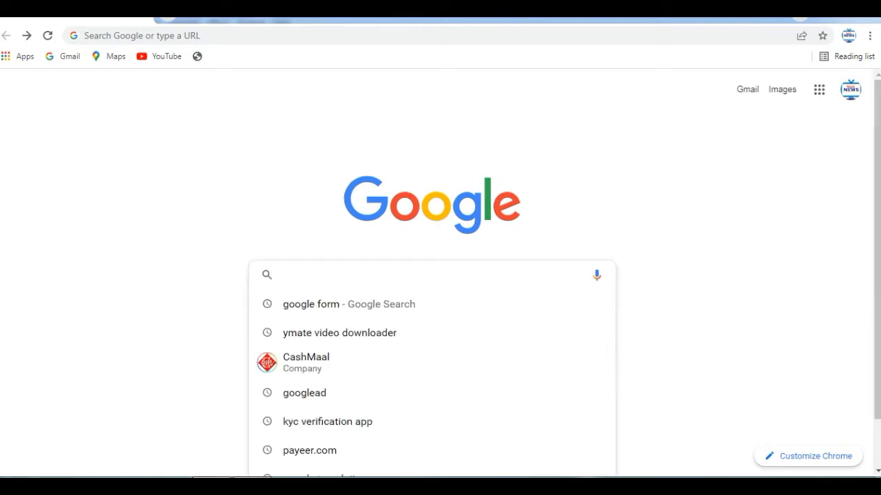
pyautogui.click(371, 304)
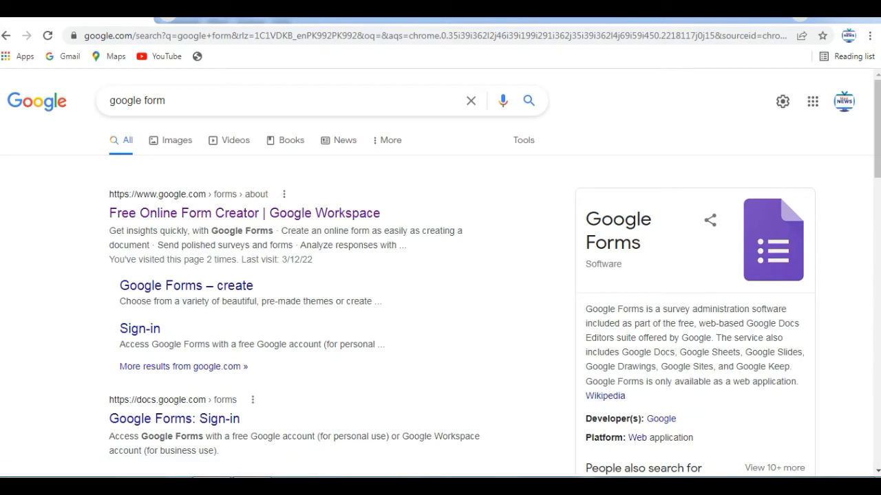
pyautogui.click(206, 212)
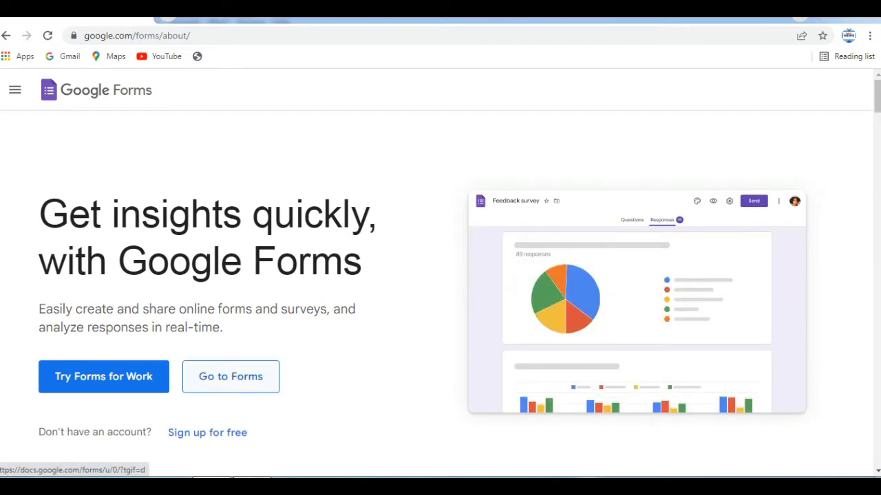
pyautogui.click(230, 377)
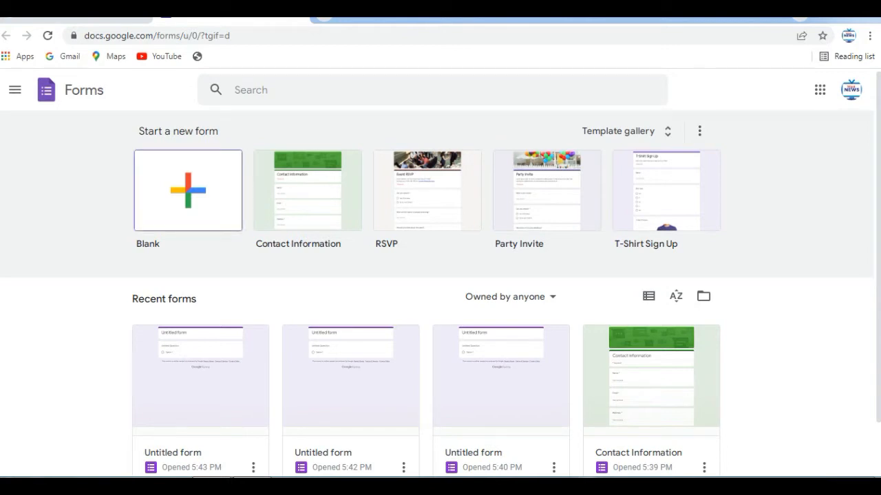
pyautogui.click(188, 190)
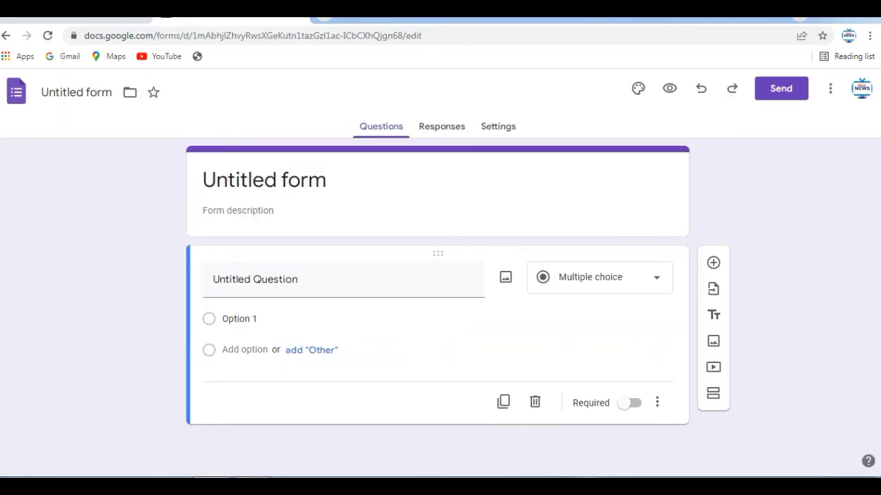
# Step: Replace the default title in the form's header with "HP Life"
pyautogui.click(275, 180)
pyautogui.click(326, 180)
pyautogui.press('BackSpace')
pyautogui.press('BackSpace')
pyautogui.press('BackSpace')
pyautogui.press('BackSpace')
pyautogui.press('BackSpace')
pyautogui.press('BackSpace')
pyautogui.press('BackSpace')
pyautogui.press('BackSpace')
pyautogui.press('BackSpace')
pyautogui.press('BackSpace')
pyautogui.press('BackSpace')
pyautogui.press('BackSpace')
pyautogui.press('BackSpace')
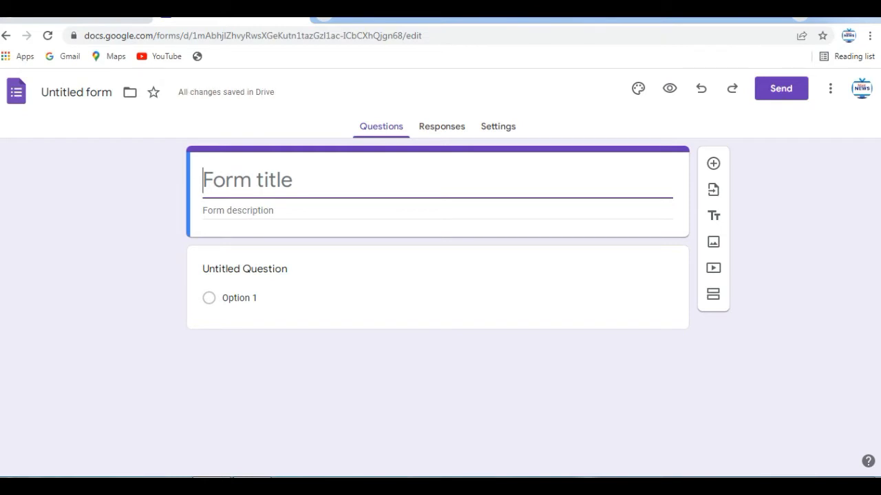
pyautogui.write('h')
pyautogui.press('BackSpace')
pyautogui.write('Hp L')
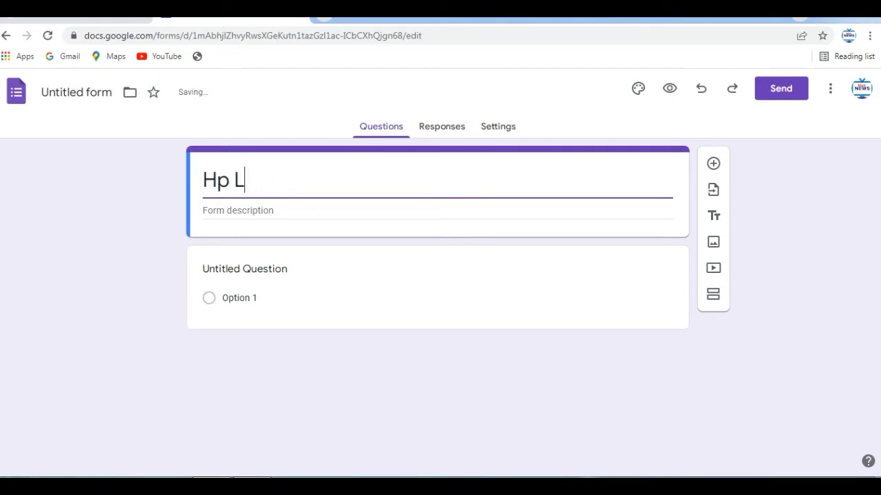
pyautogui.press('BackSpace')
pyautogui.press('BackSpace')
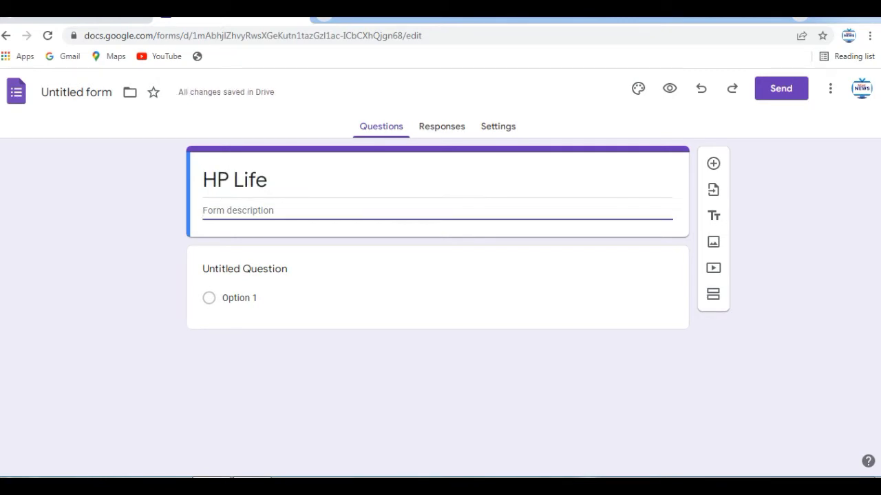
# Step: Enter "For Data Collection" as the form description below the title
pyautogui.write('For')
pyautogui.press('BackSpace')
pyautogui.press('BackSpace')
pyautogui.press('BackSpace')
pyautogui.write('F')
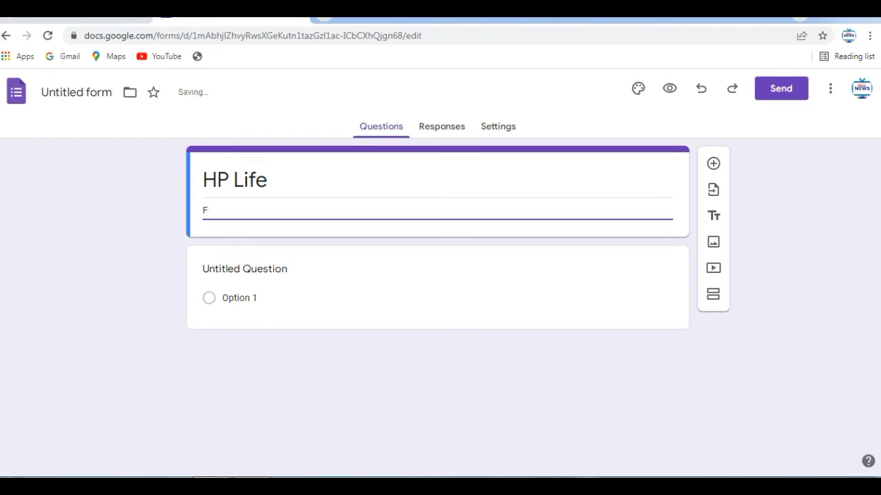
pyautogui.write('or Data Collection')
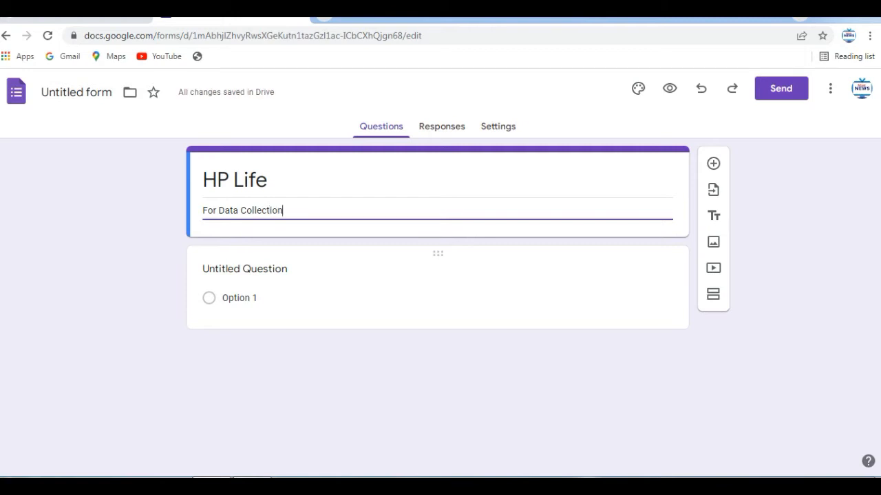
# Step: Turn the untitled first question into a required short-answer question titled "Email Address"
pyautogui.click(245, 269)
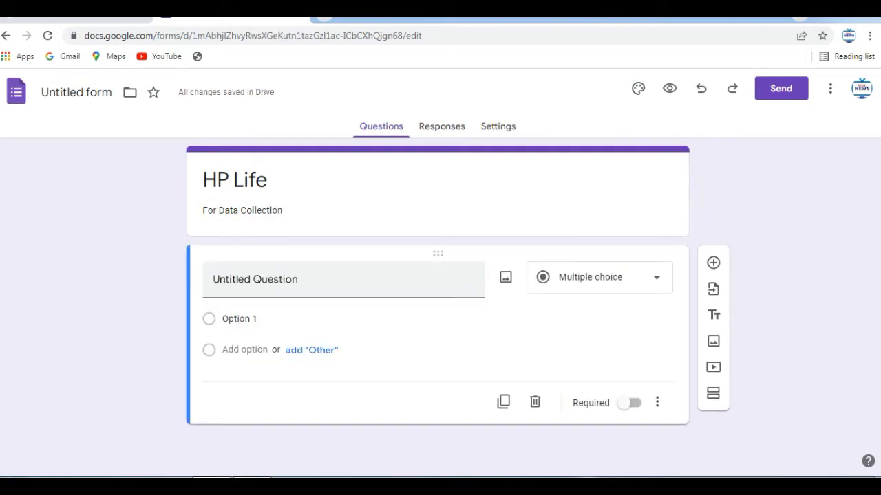
pyautogui.click(308, 279)
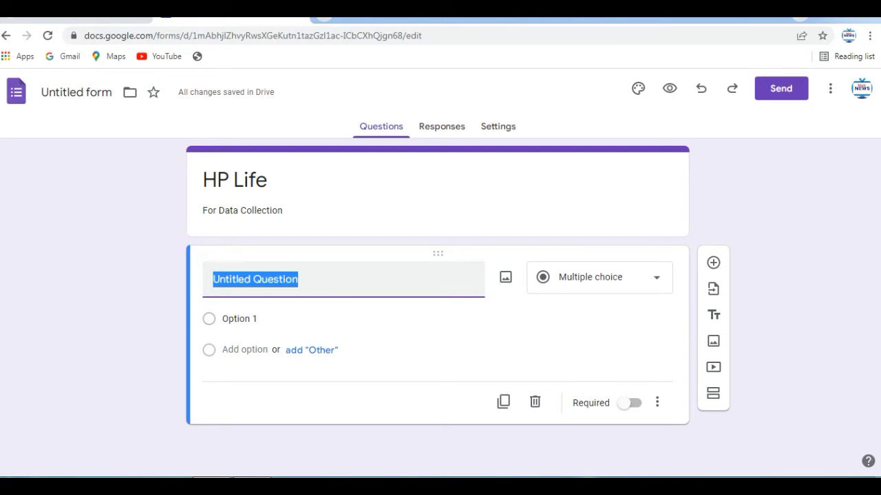
pyautogui.write('E')
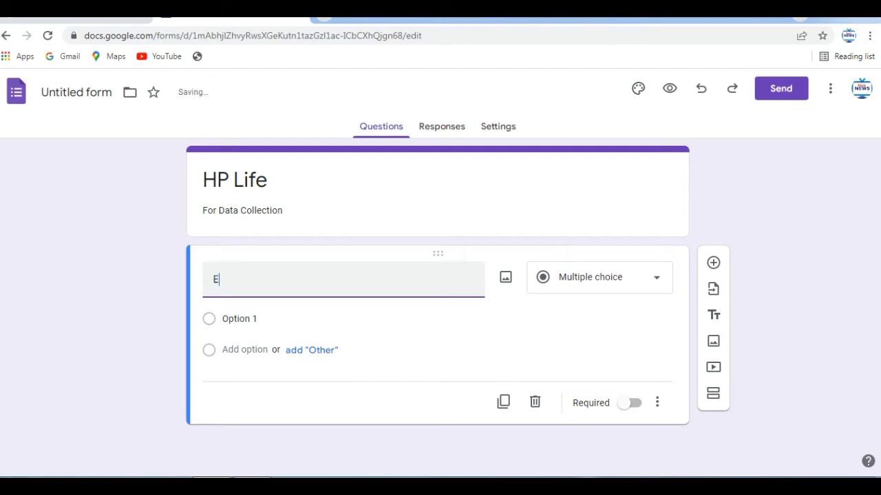
pyautogui.write('mail Address')
pyautogui.click(599, 277)
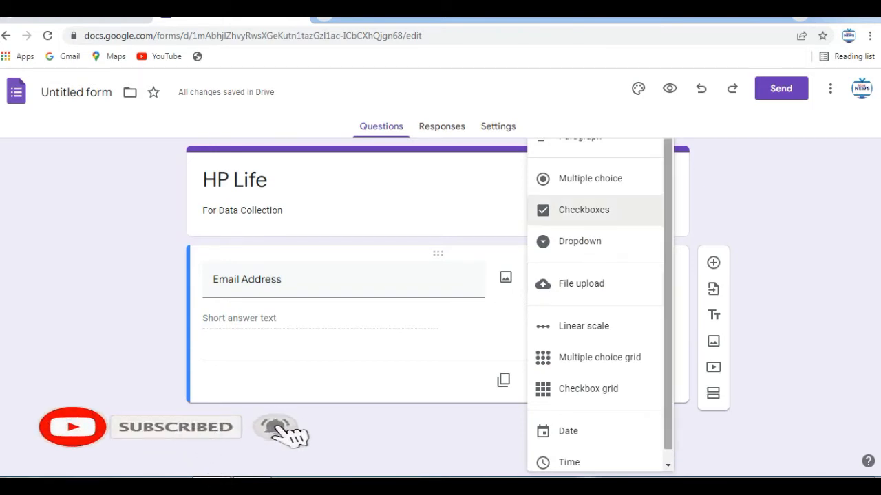
pyautogui.scroll(-1, 599, 303)
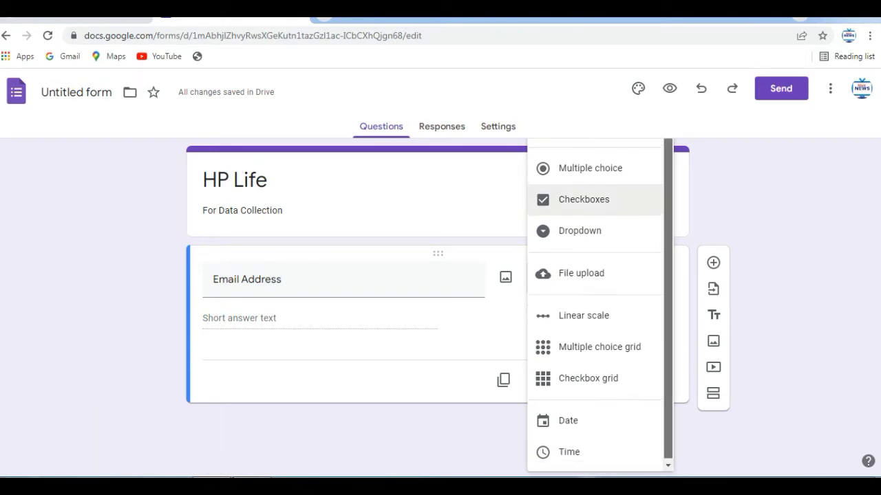
pyautogui.scroll(1, 600, 303)
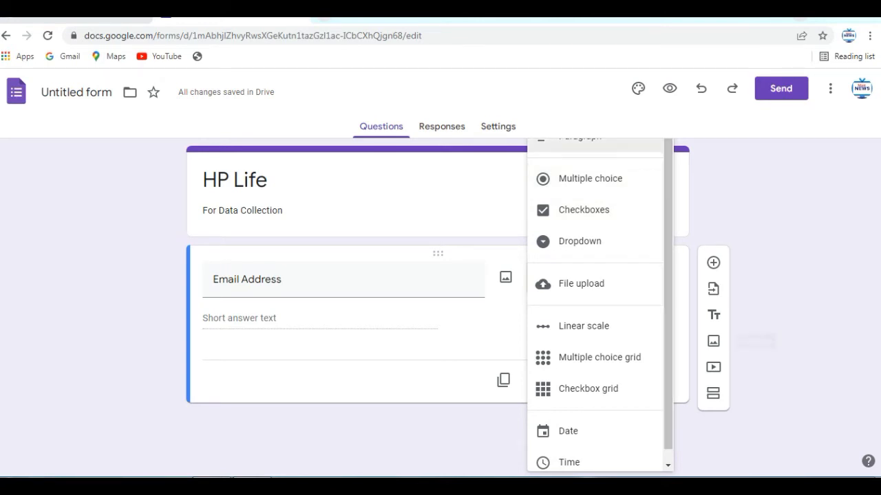
pyautogui.click(203, 320)
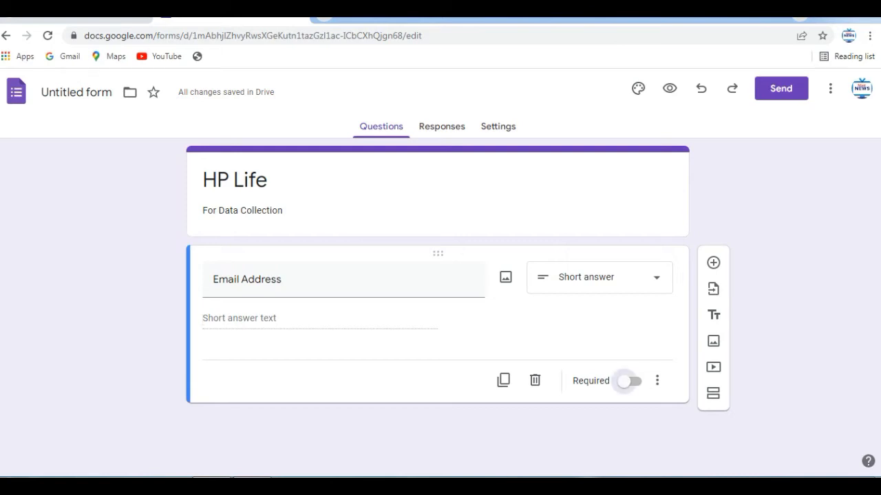
pyautogui.click(626, 381)
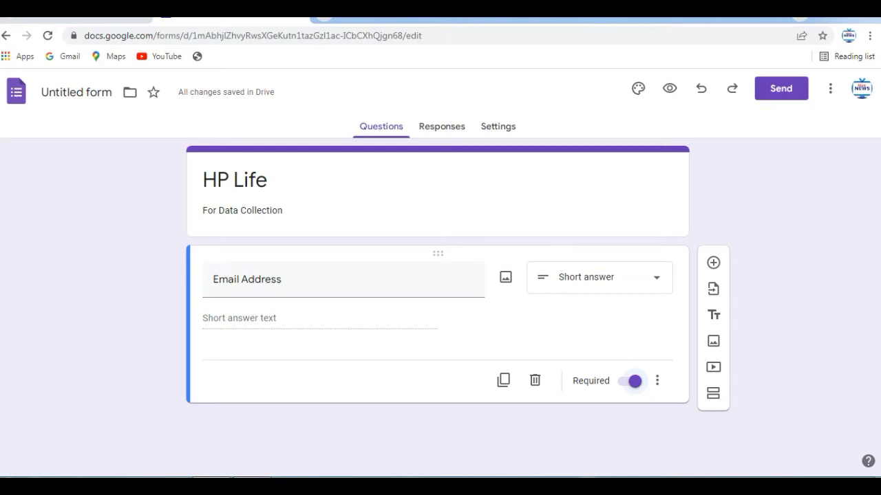
# Step: Add a required paragraph question titled "Describe Yourself" below the Email Address question
pyautogui.click(713, 262)
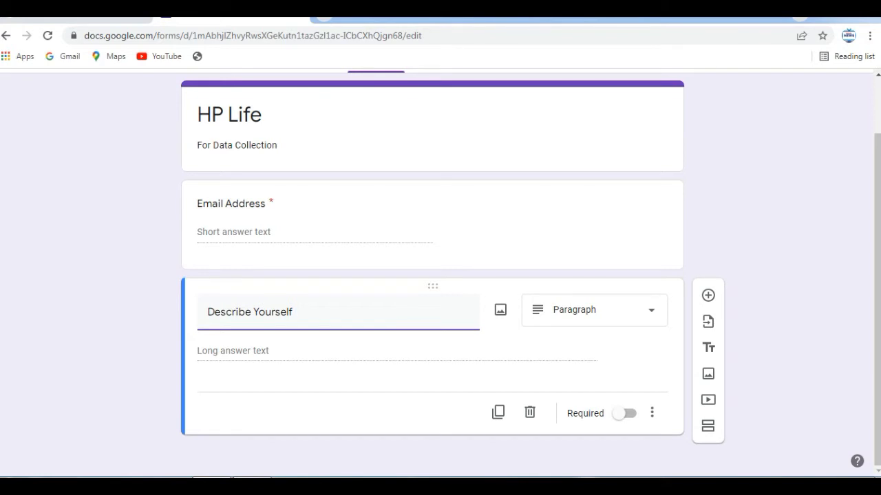
pyautogui.click(595, 310)
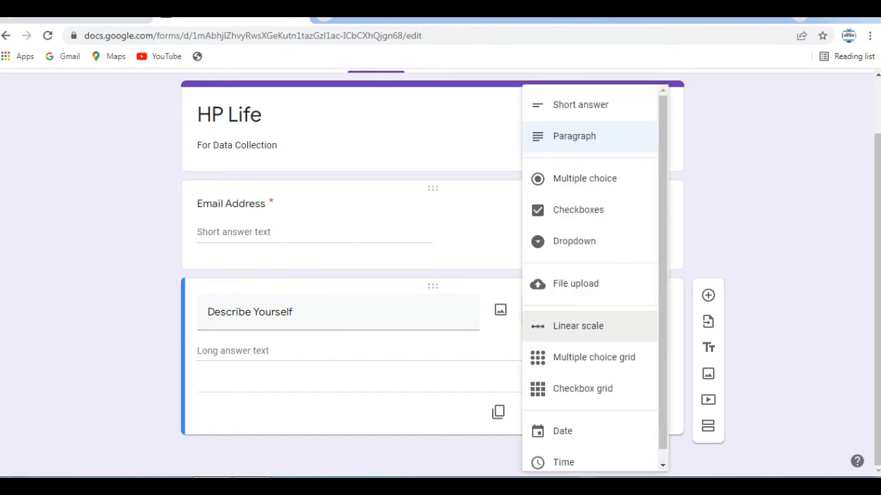
pyautogui.click(198, 383)
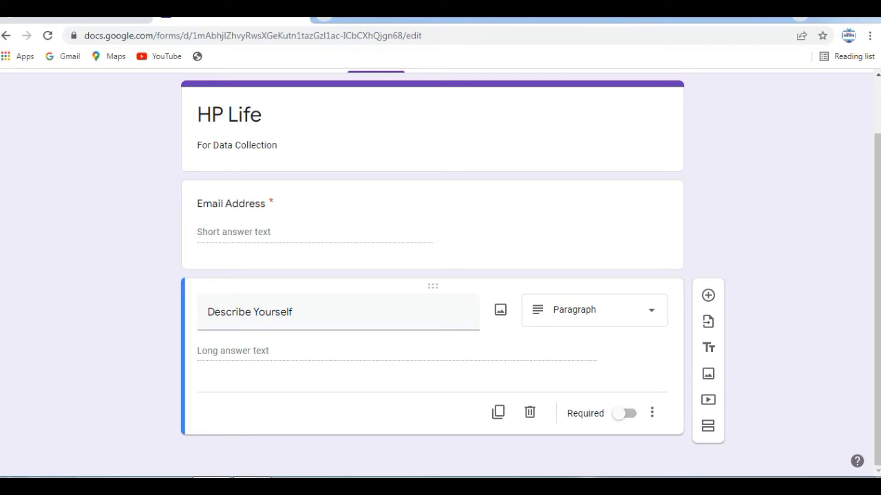
pyautogui.click(623, 413)
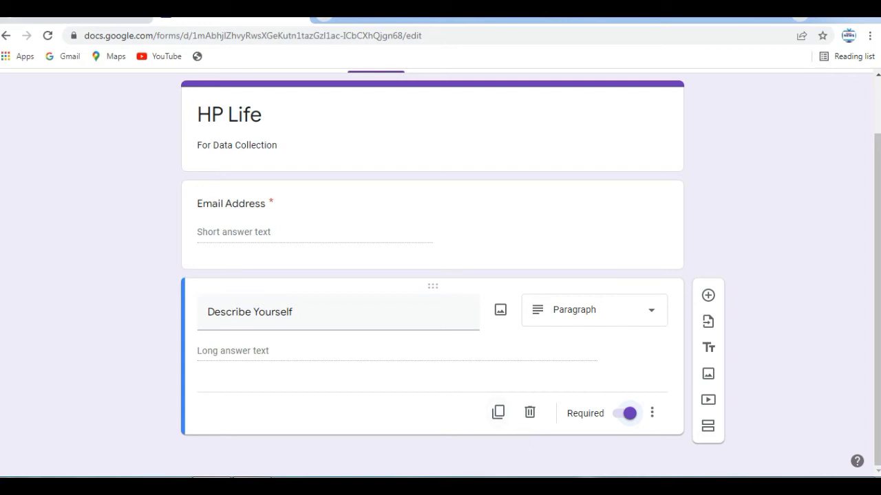
# Step: Add a required short-answer question titled "Mobile Number" below the Describe Yourself question
pyautogui.click(708, 295)
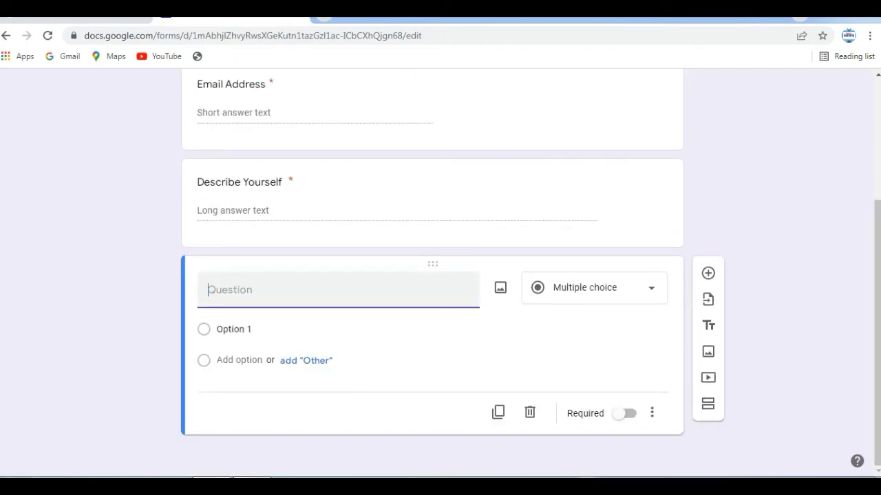
pyautogui.write('Mobile Number')
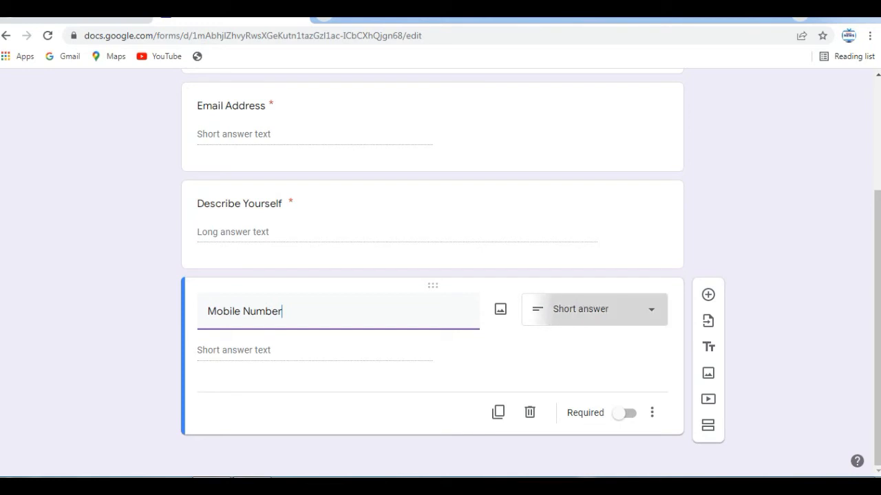
pyautogui.click(594, 309)
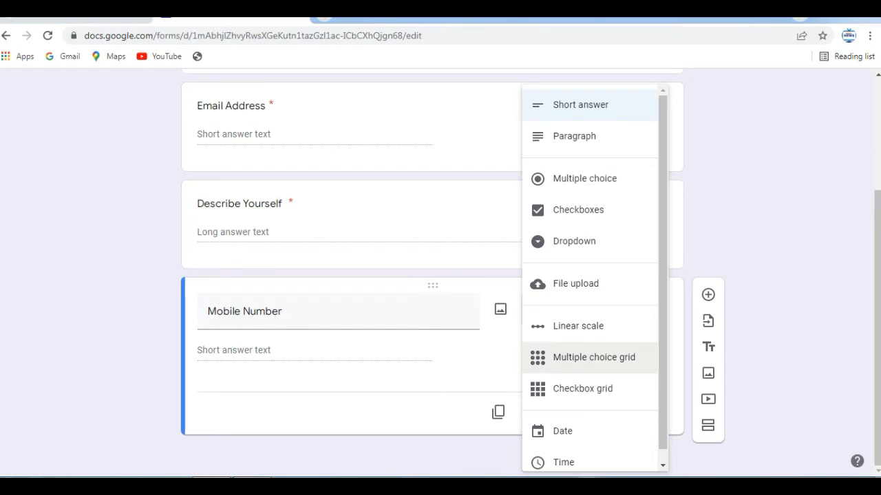
pyautogui.click(198, 382)
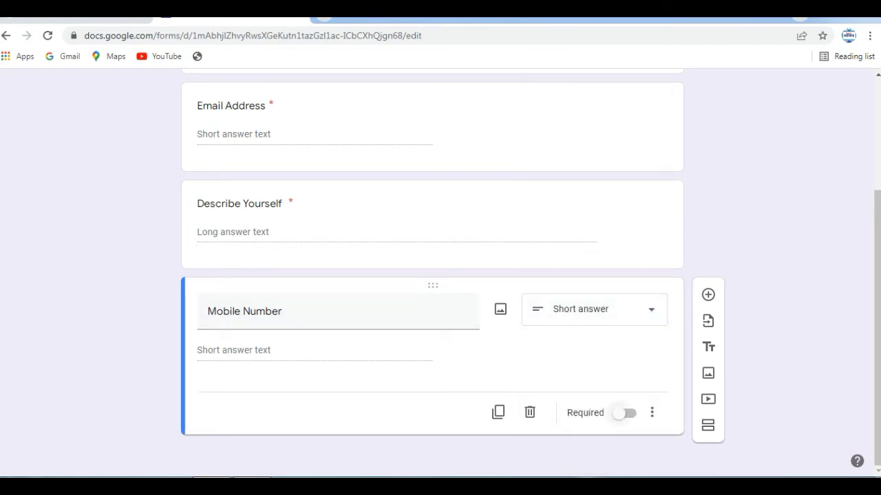
pyautogui.click(651, 412)
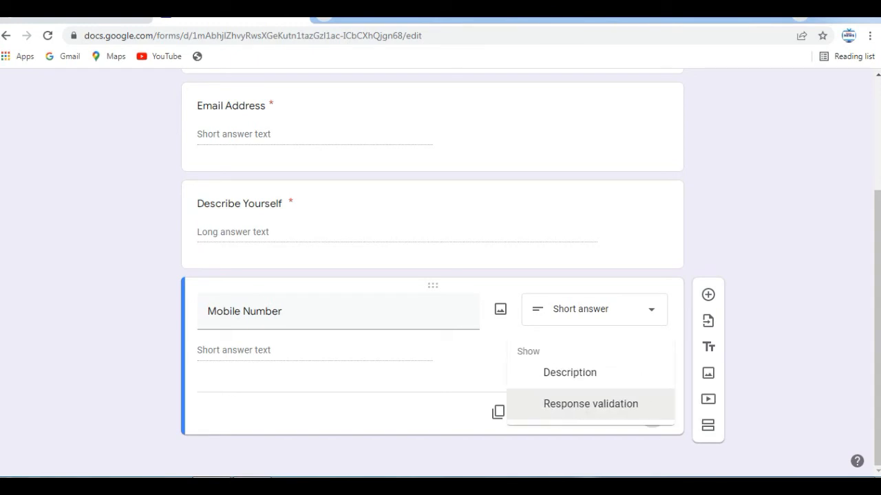
pyautogui.click(454, 378)
pyautogui.click(625, 413)
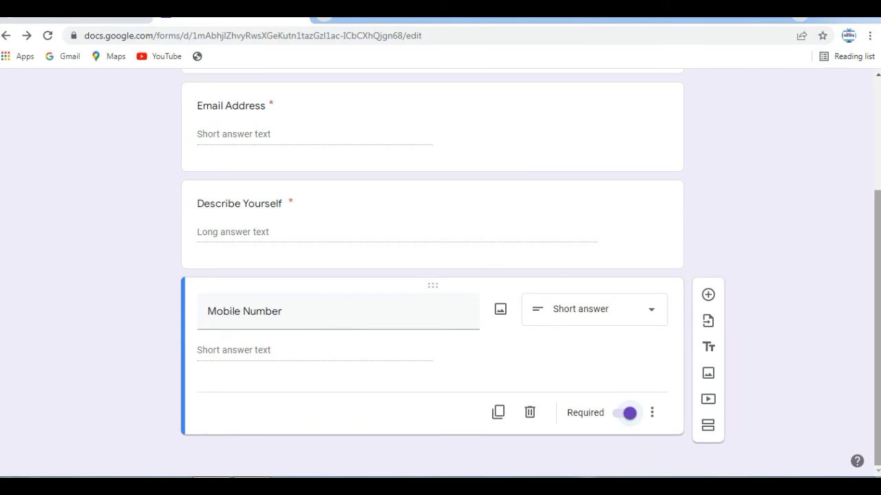
# Step: Preview the form as a respondent, dismiss the autosave notice and look through its questions down to the end
pyautogui.scroll(3, 440, 275)
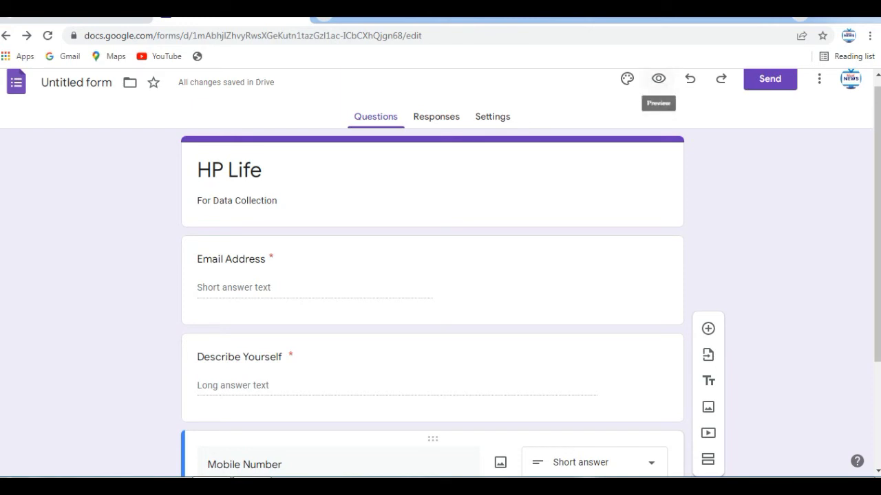
pyautogui.click(659, 78)
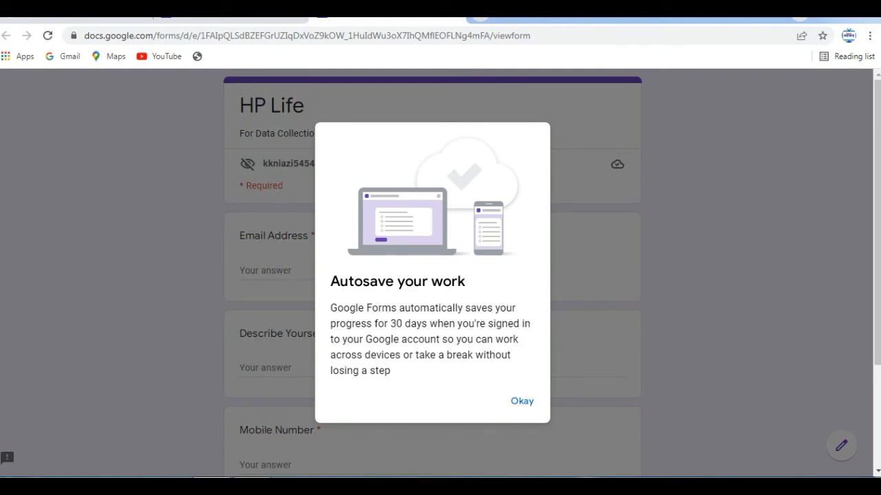
pyautogui.click(522, 401)
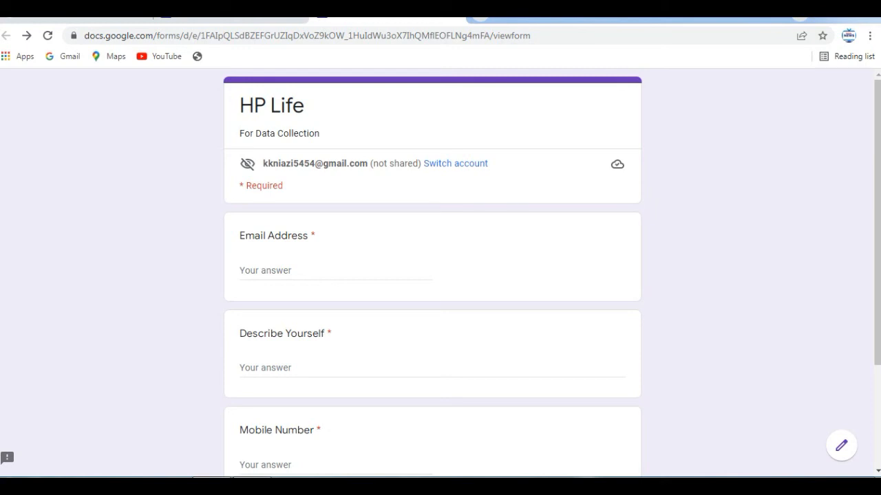
pyautogui.scroll(-3, 432, 275)
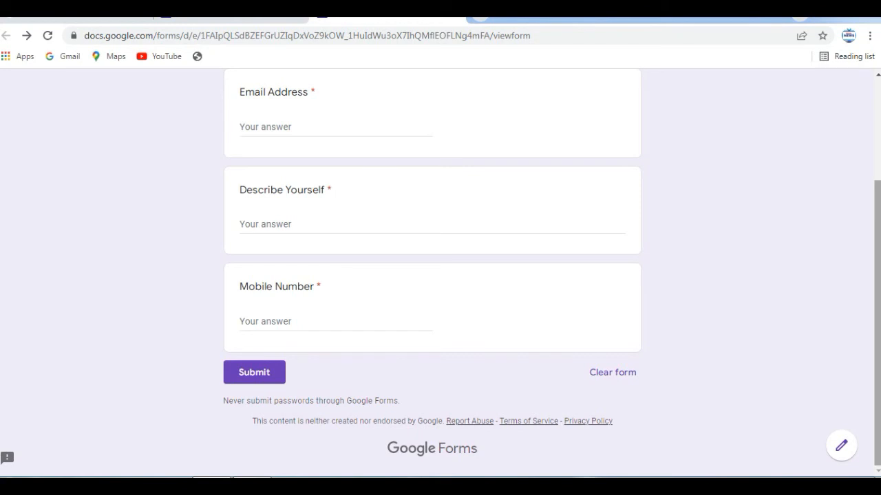
# Step: Return to the form editor and set the purple spheres image from the Work and School themes as the form's header
pyautogui.hotkey('ctrl', 'shift', 'Tab')
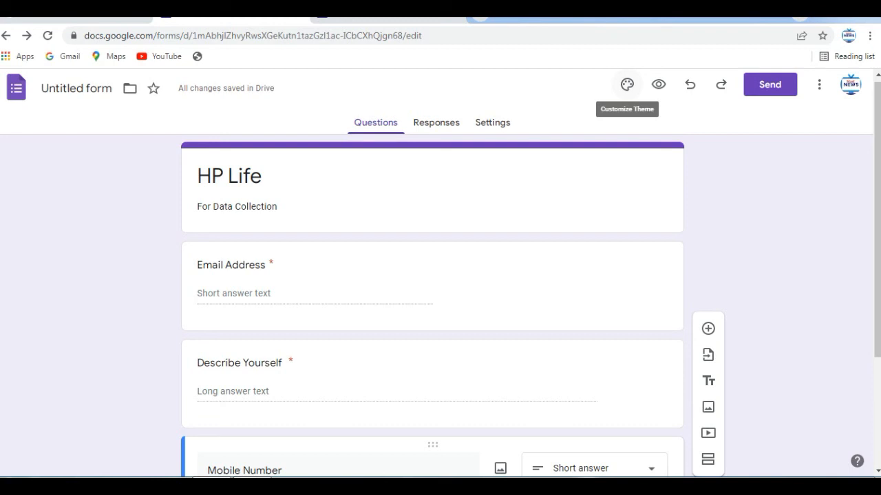
pyautogui.click(627, 84)
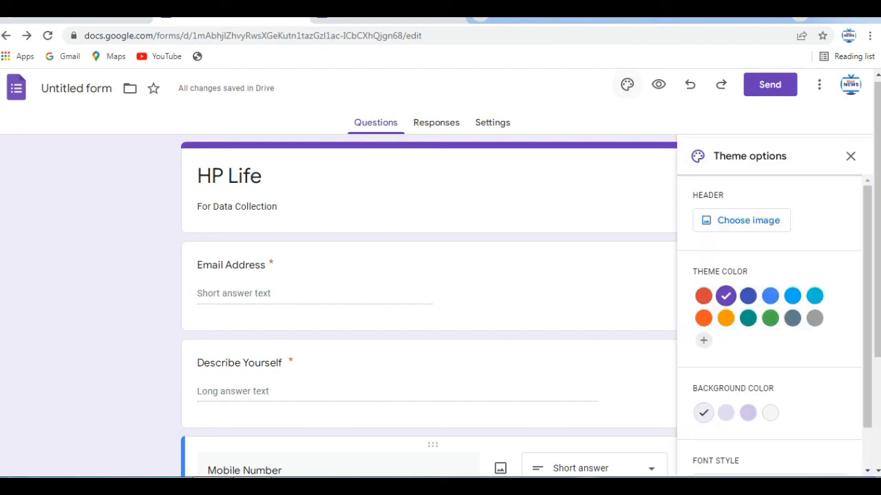
pyautogui.click(743, 221)
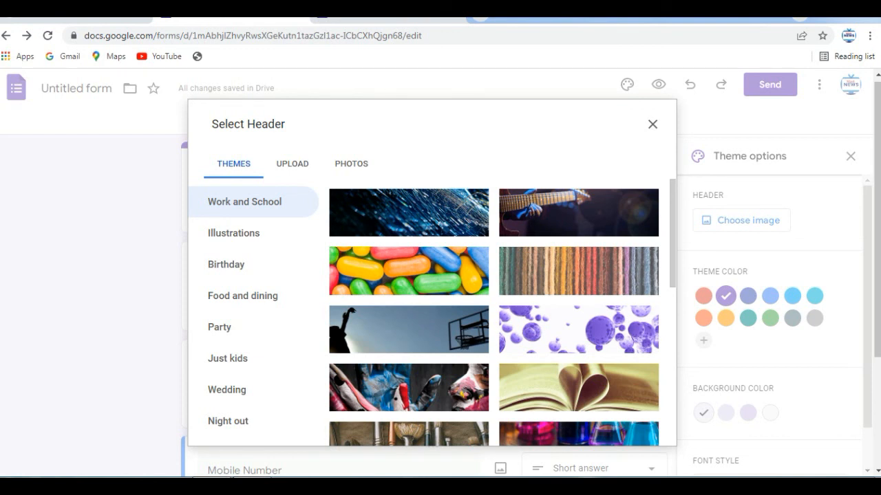
pyautogui.click(293, 163)
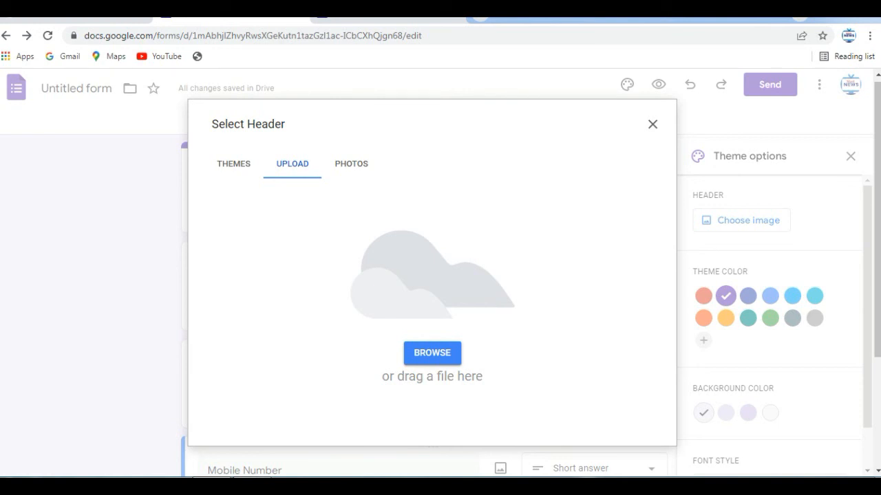
pyautogui.click(233, 164)
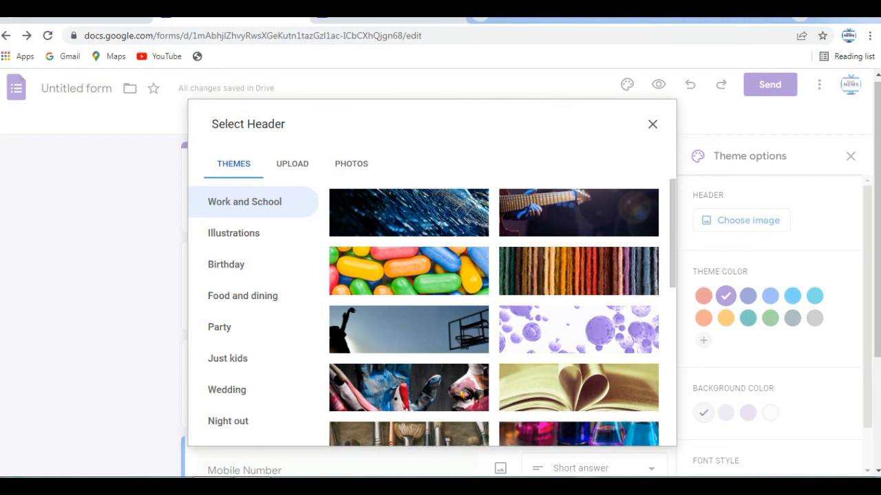
pyautogui.click(578, 329)
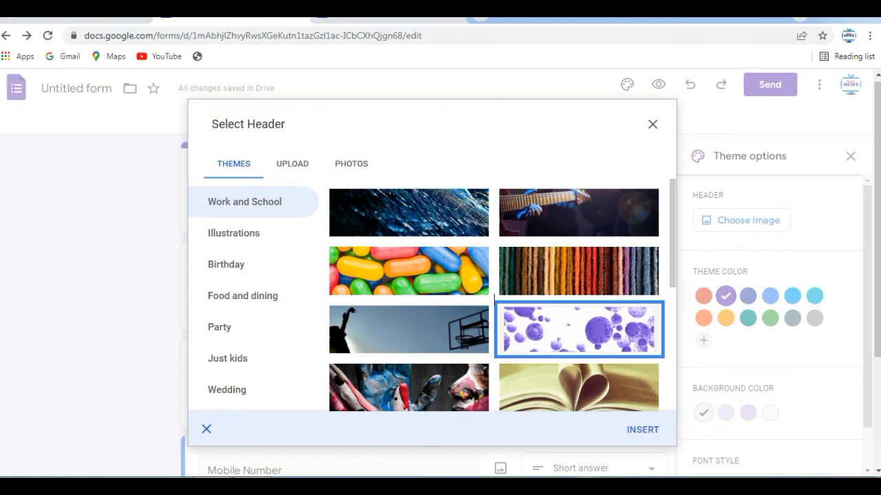
pyautogui.click(643, 429)
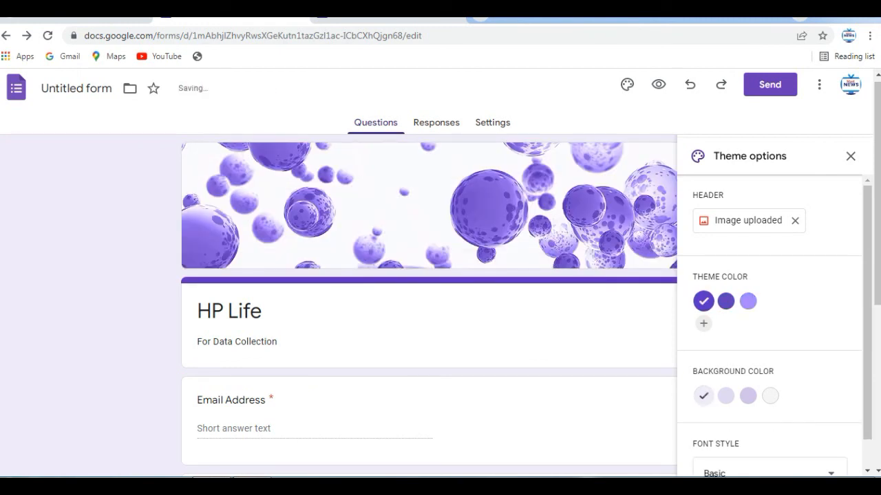
pyautogui.click(851, 156)
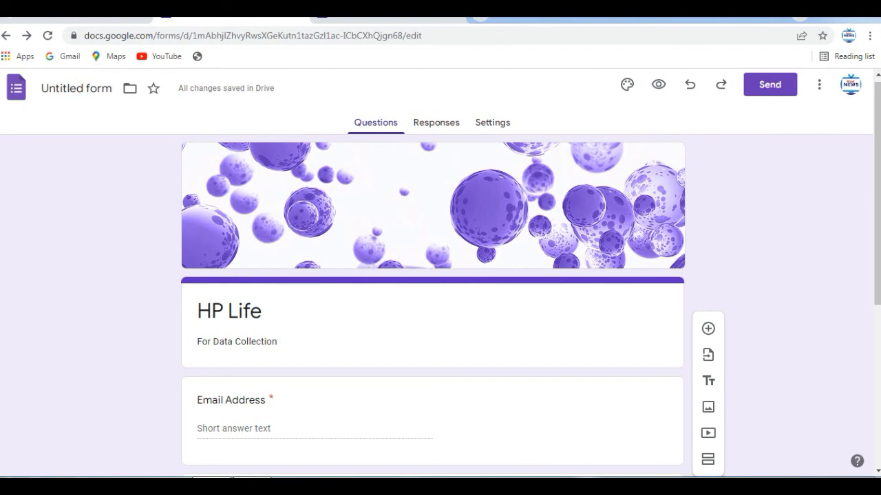
# Step: Add a blank multiple-choice question below the Mobile Number question
pyautogui.scroll(-5, 441, 275)
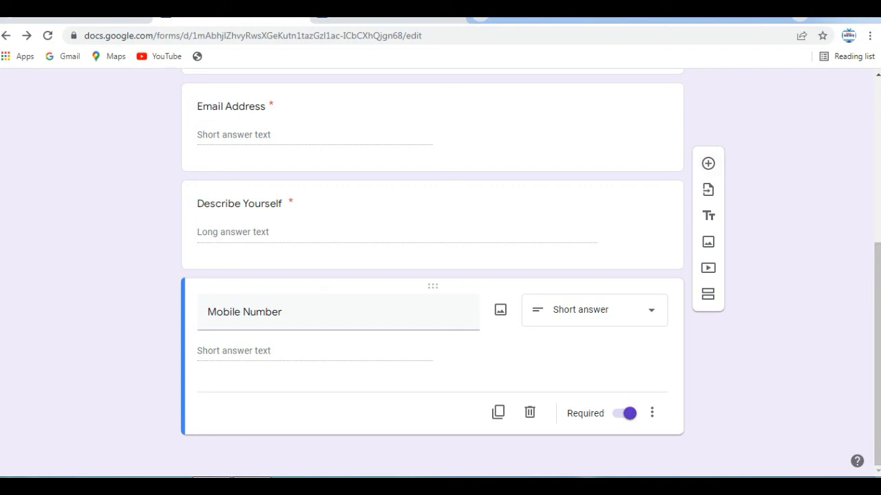
pyautogui.click(708, 163)
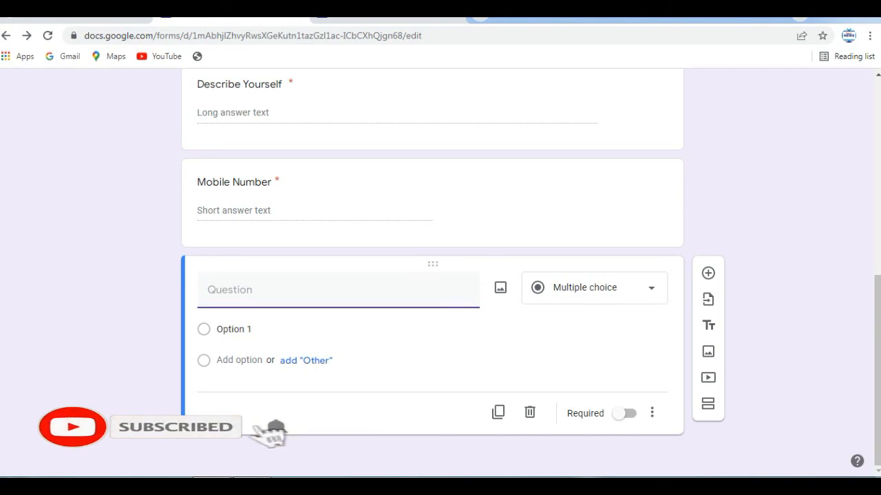
pyautogui.scroll(5, 432, 273)
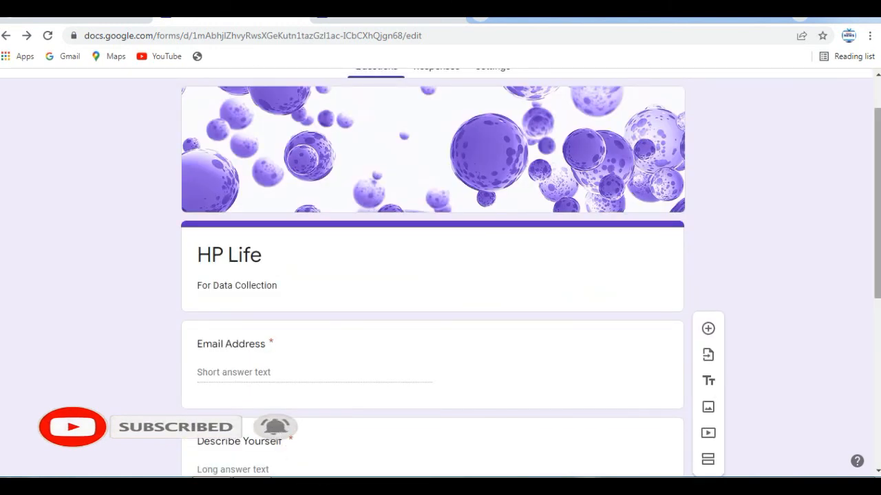